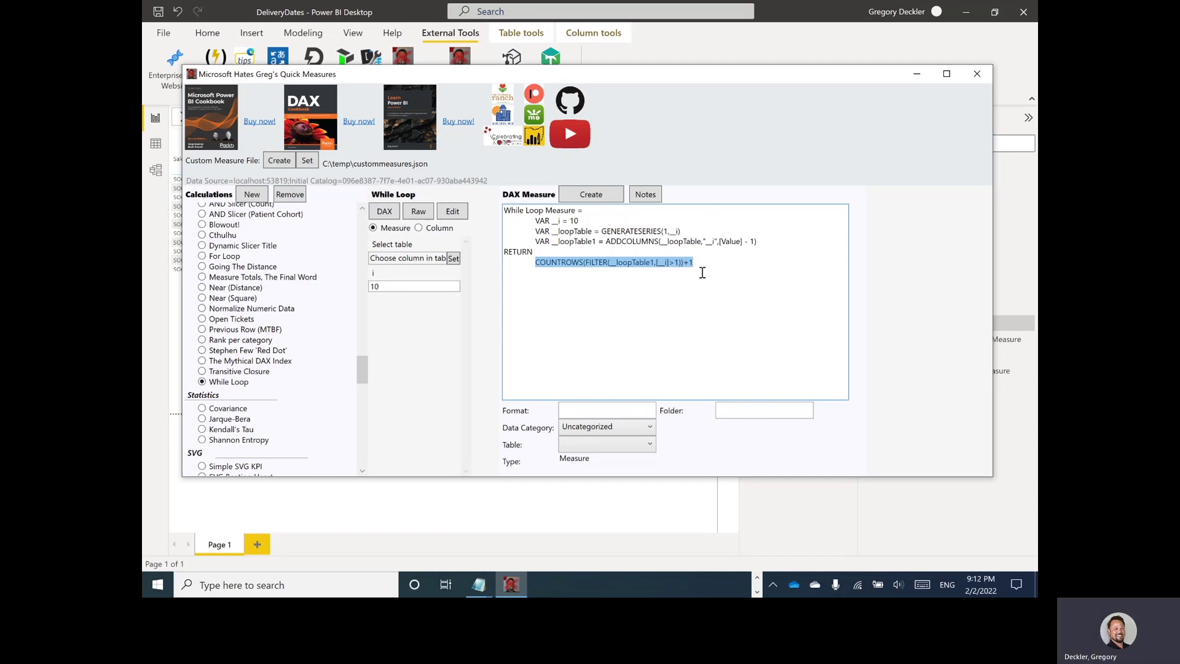
drag(534, 231, 692, 228)
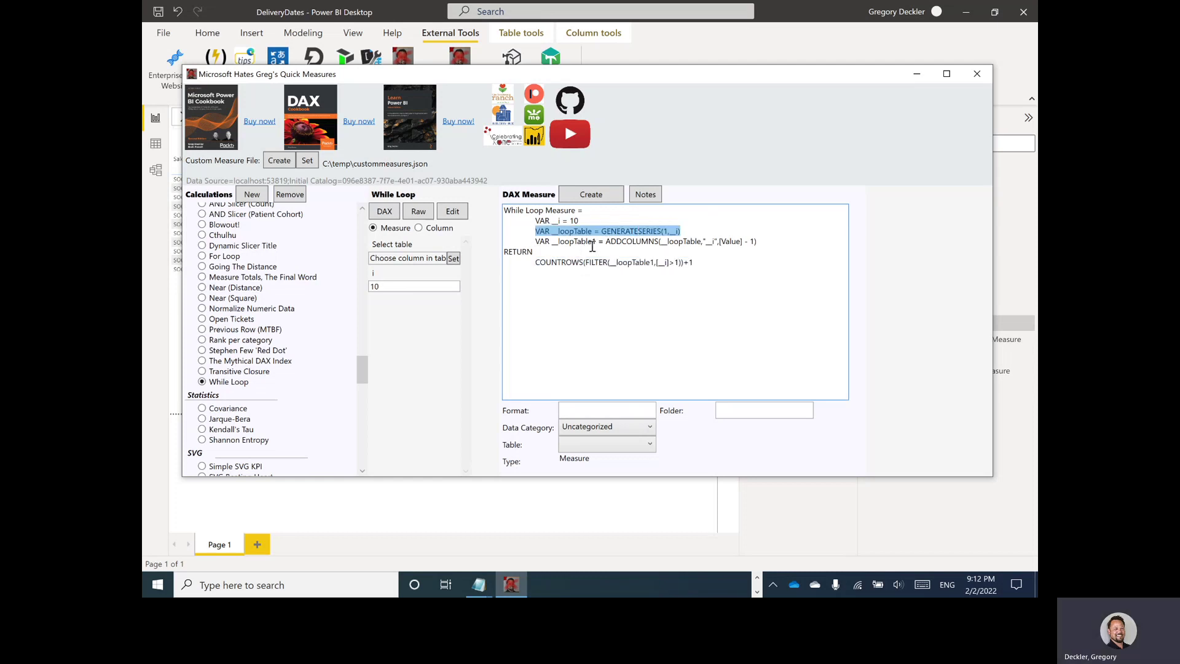
drag(606, 241, 761, 242)
drag(535, 263, 704, 258)
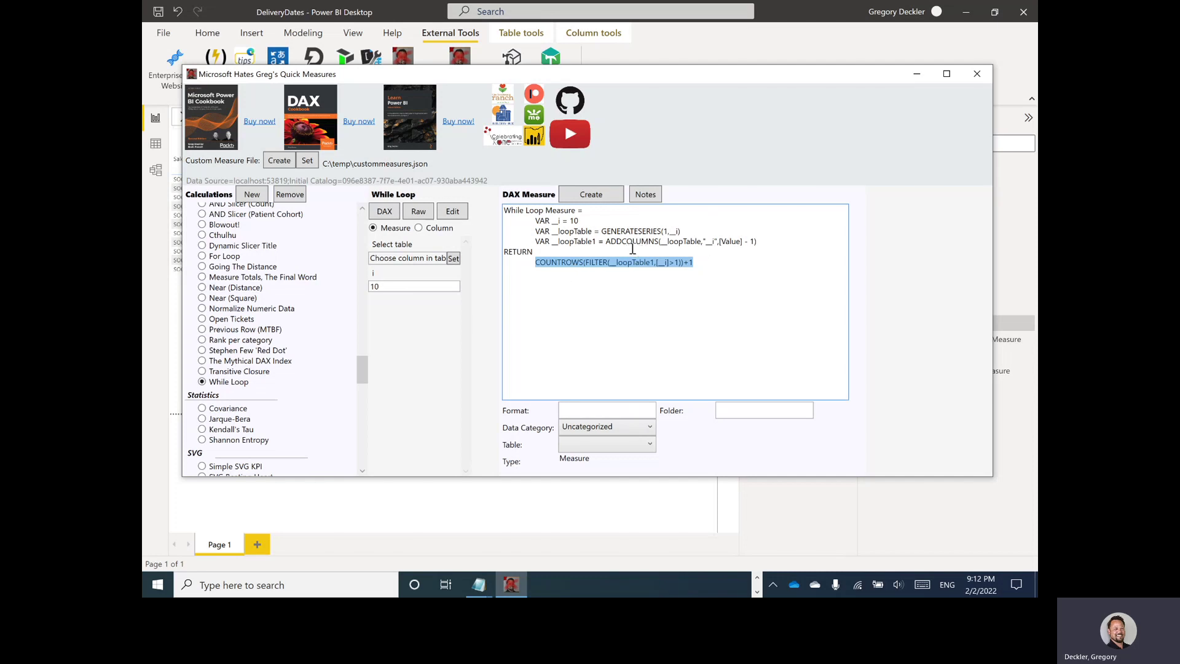
Step: Close Quick Measures, collapse BackOrders in Fields, and view its 27 rows in Data view
click(817, 40)
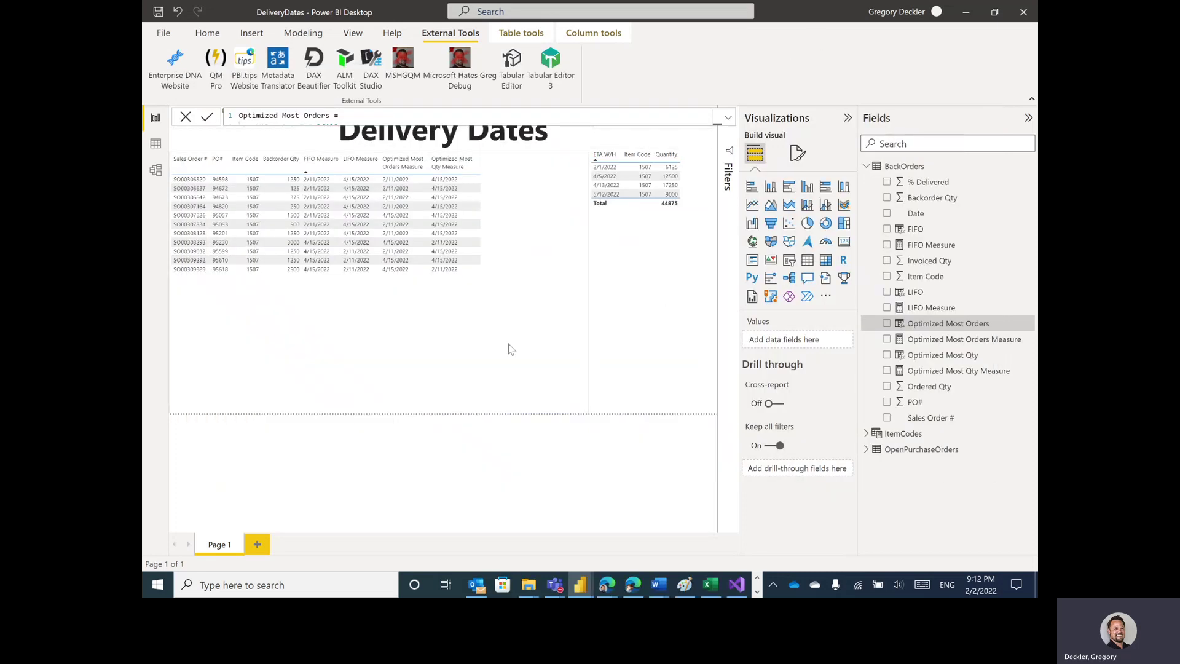
click(580, 429)
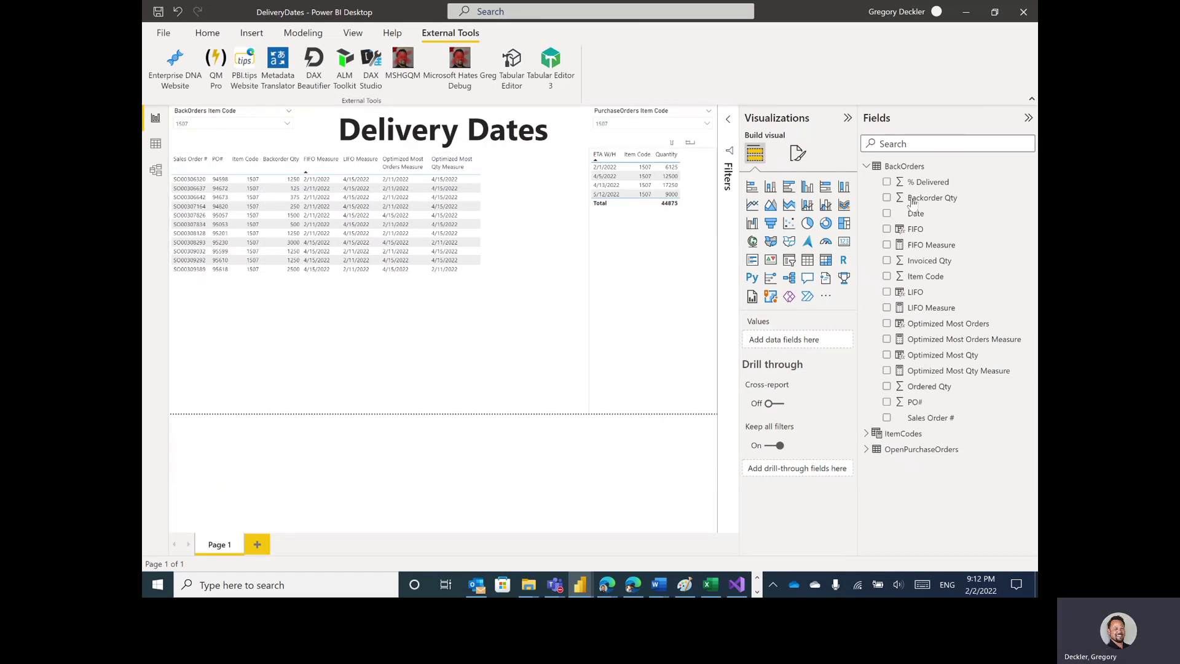
click(867, 167)
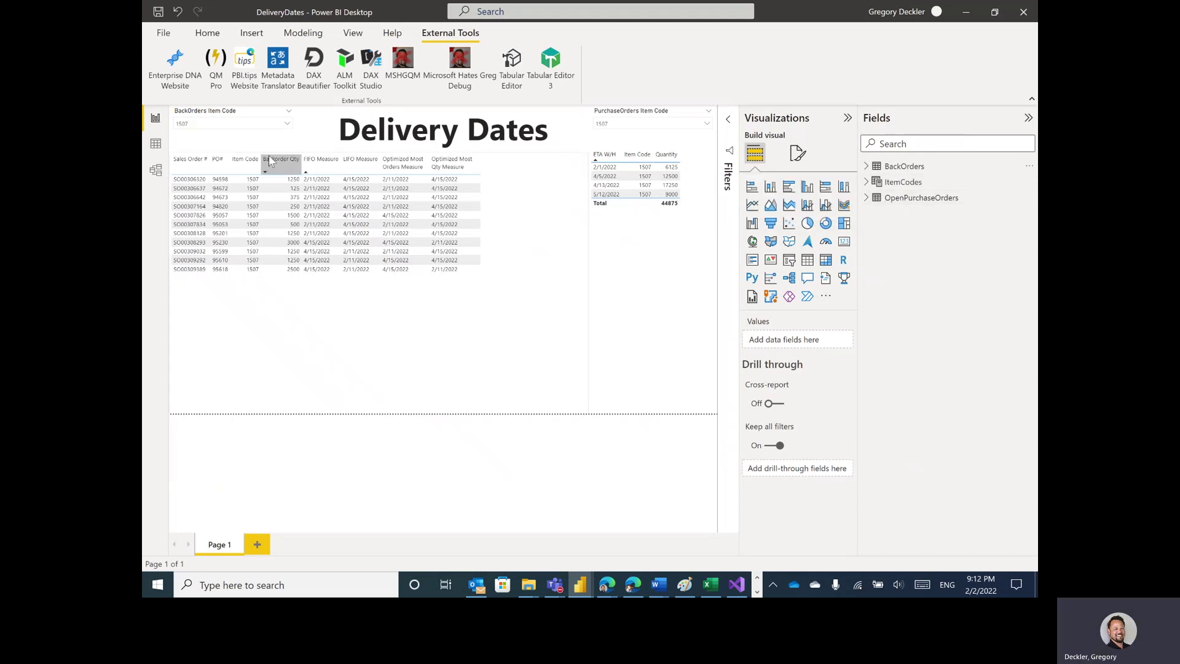
click(156, 143)
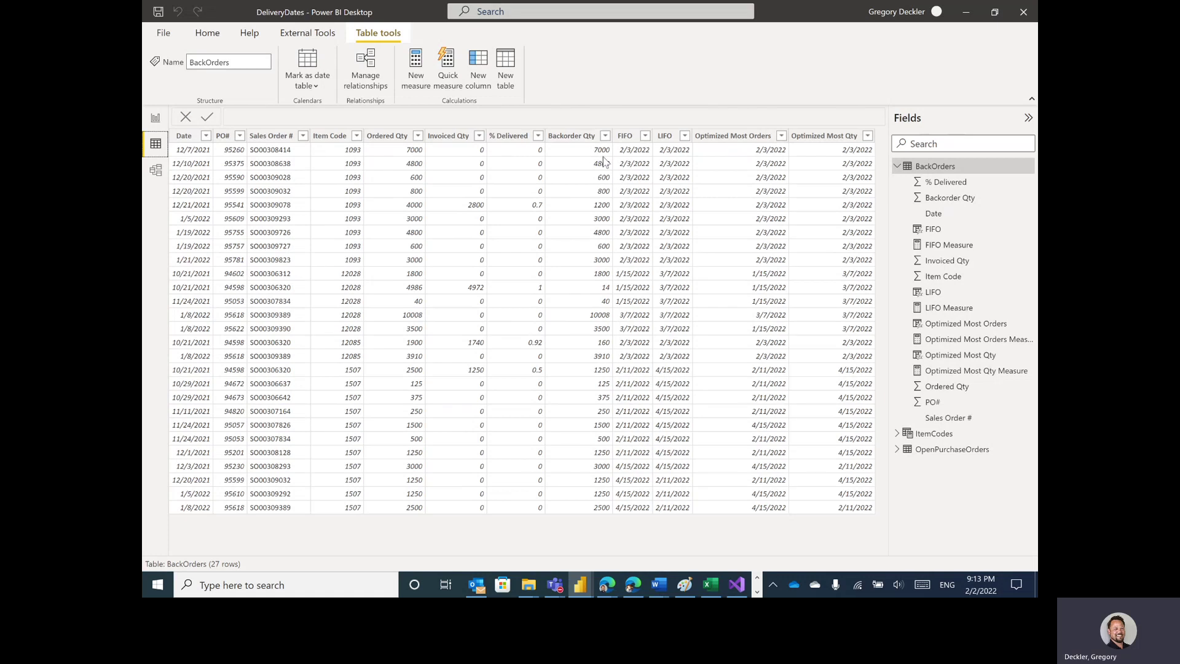
Step: Display the OpenPurchaseOrders table's 59 rows in Data view
click(940, 450)
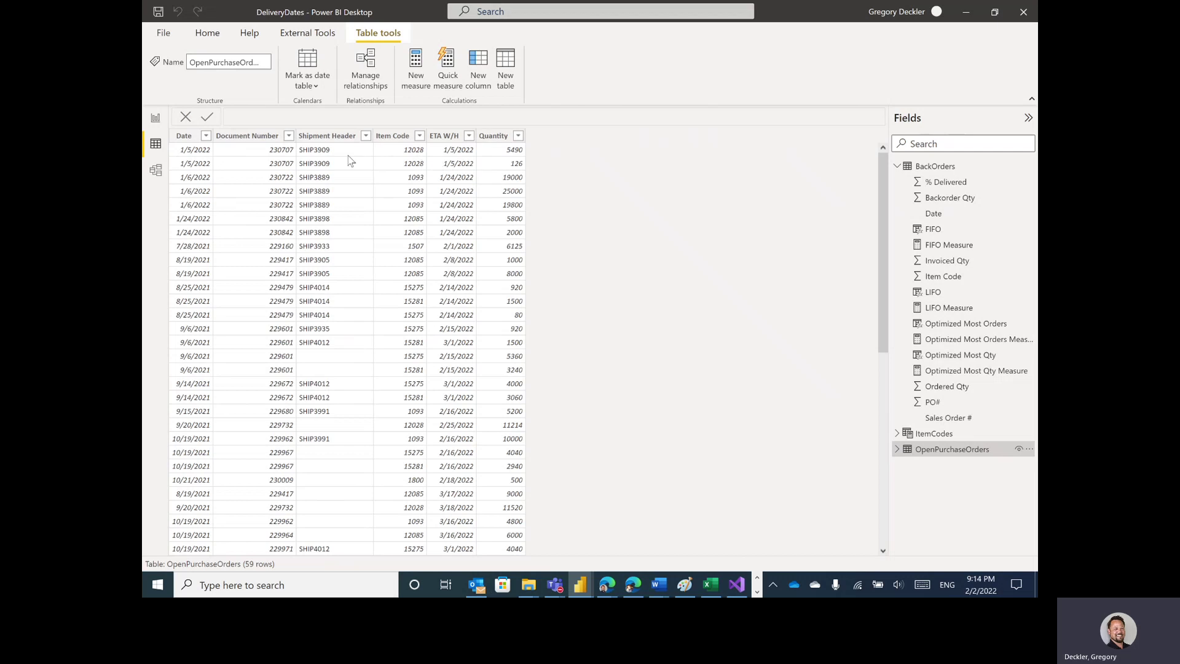
Step: Select the ETA W/H column, then return to the BackOrders table's rows
click(451, 154)
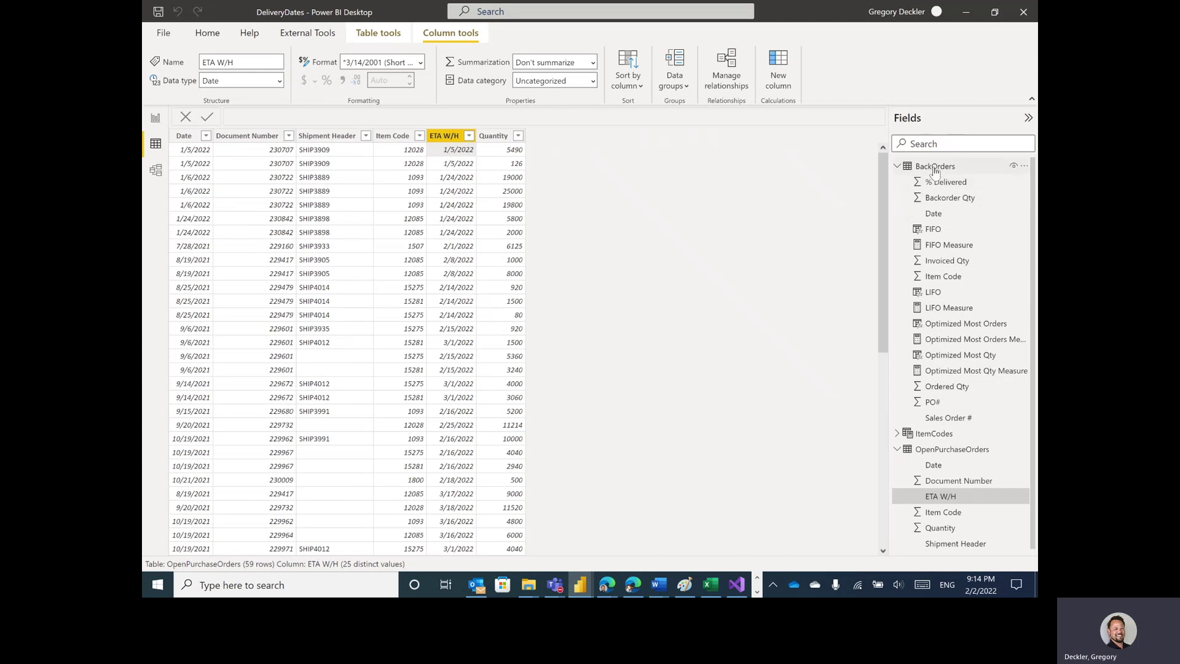
mouse_move(935, 171)
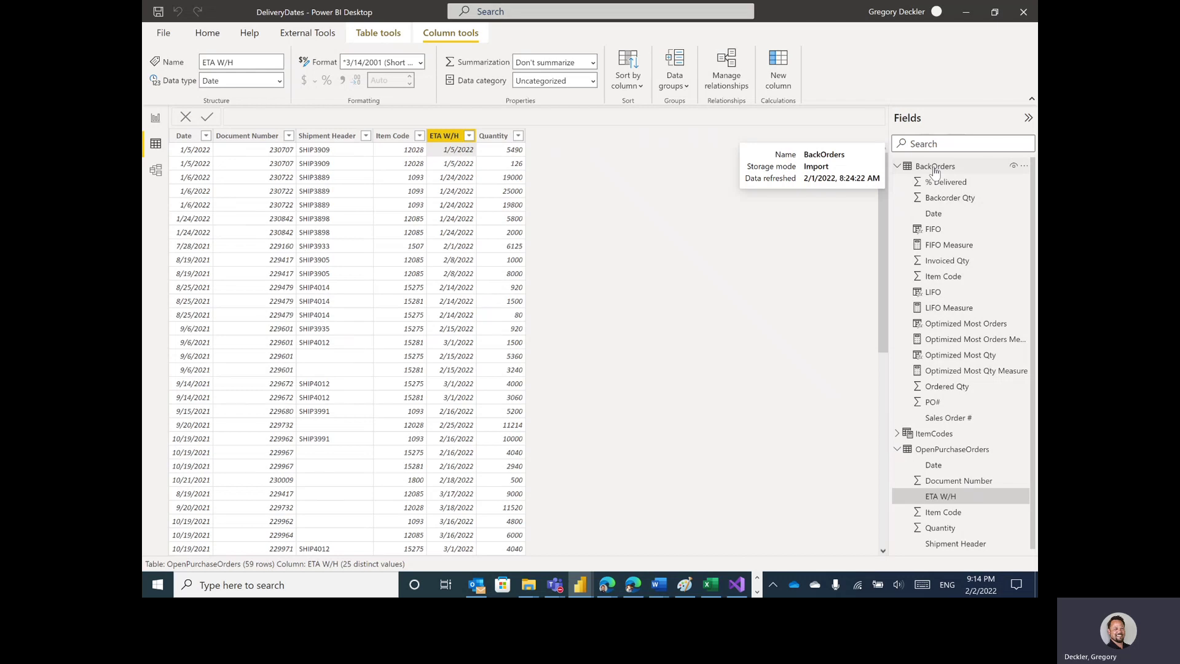
click(931, 169)
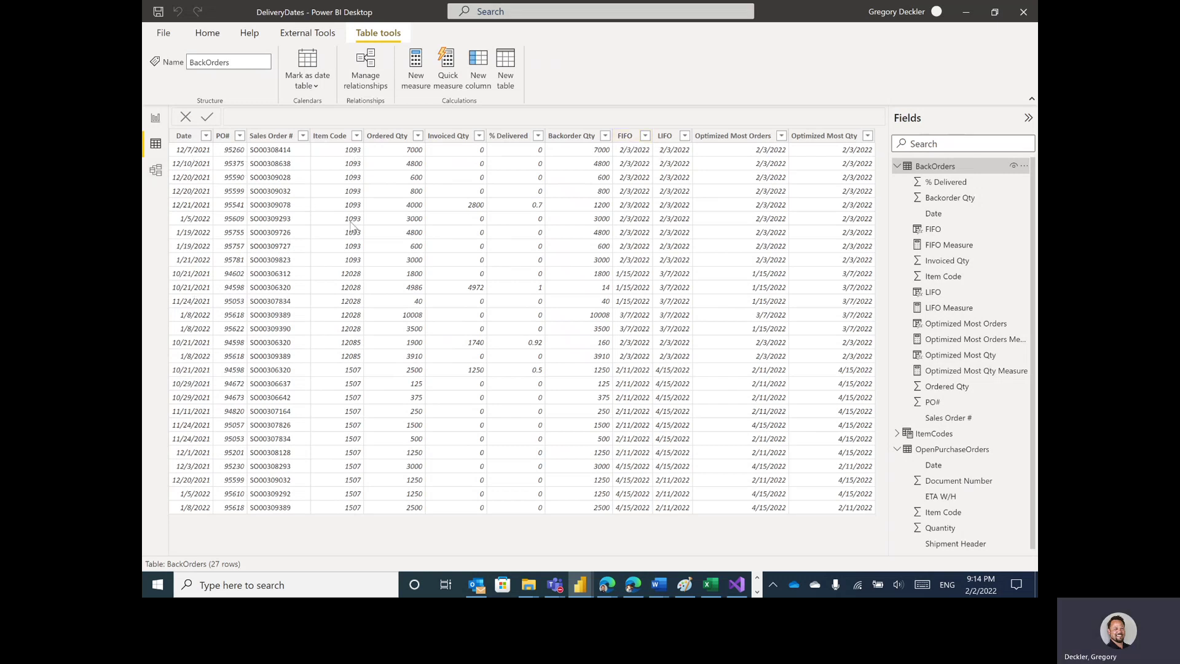
Step: Filter BackOrders to Item Code 1507 only, then show the FIFO column's DAX formula
click(358, 139)
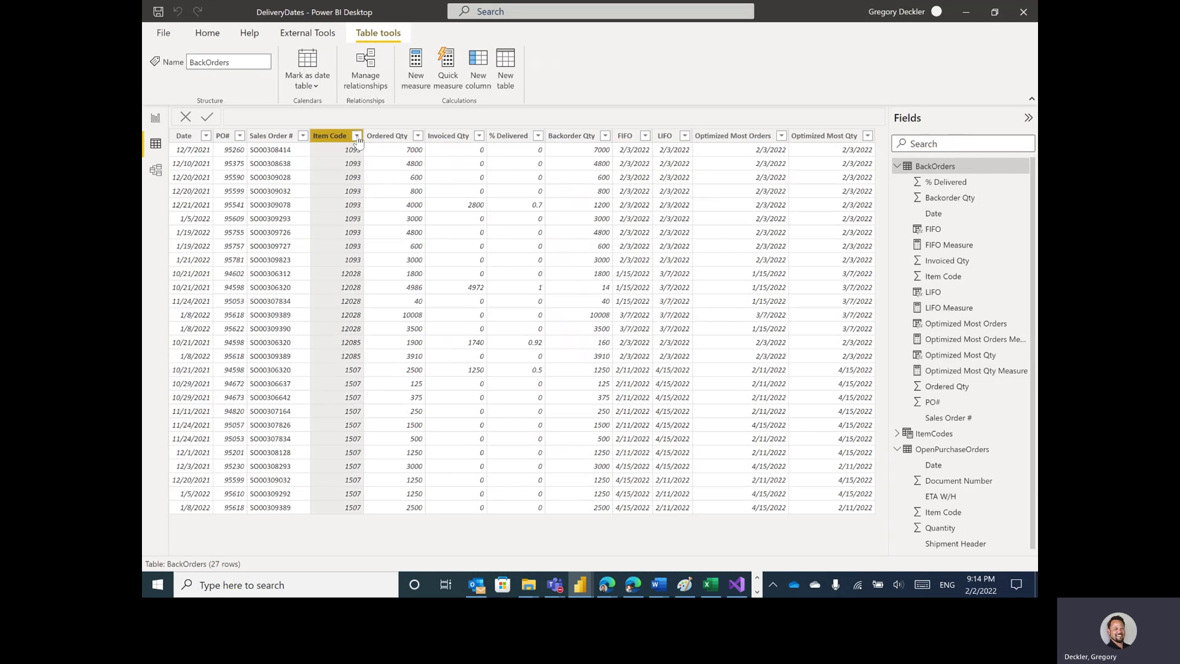
click(358, 141)
click(384, 272)
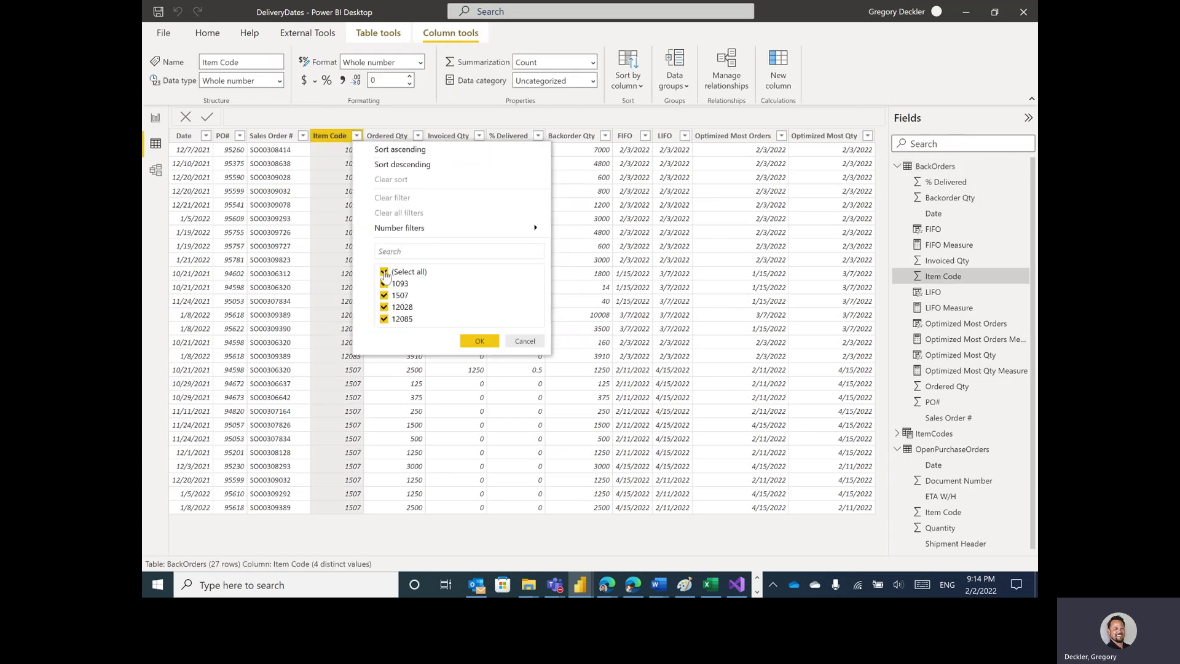
click(482, 342)
click(628, 138)
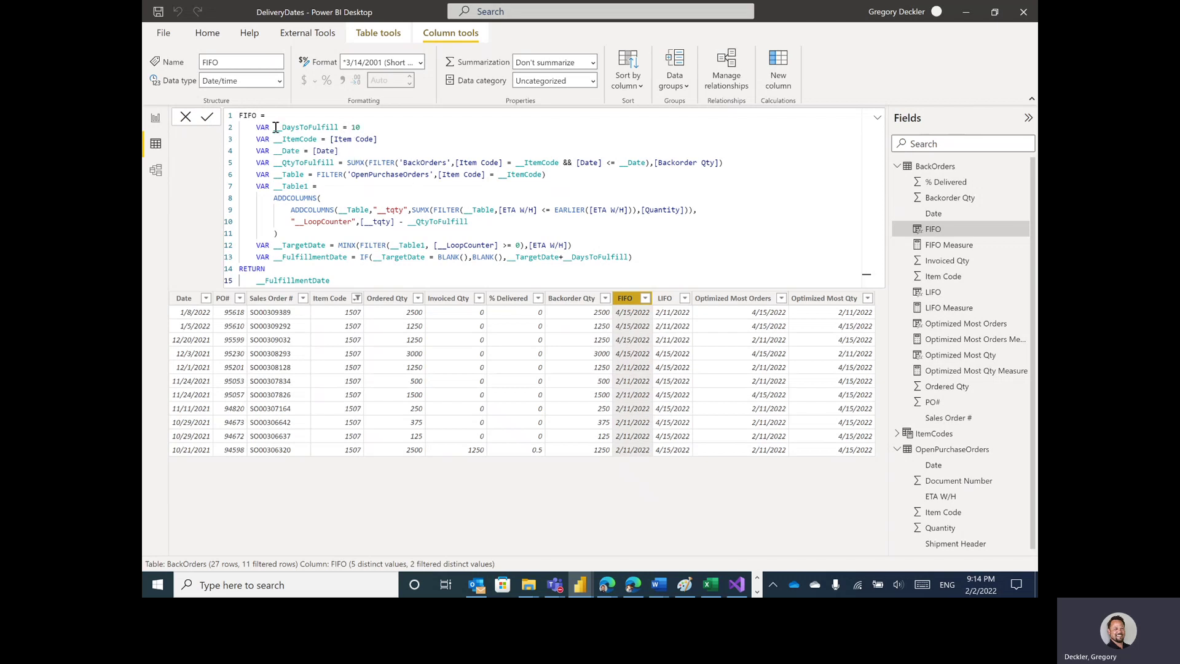
drag(275, 129, 340, 127)
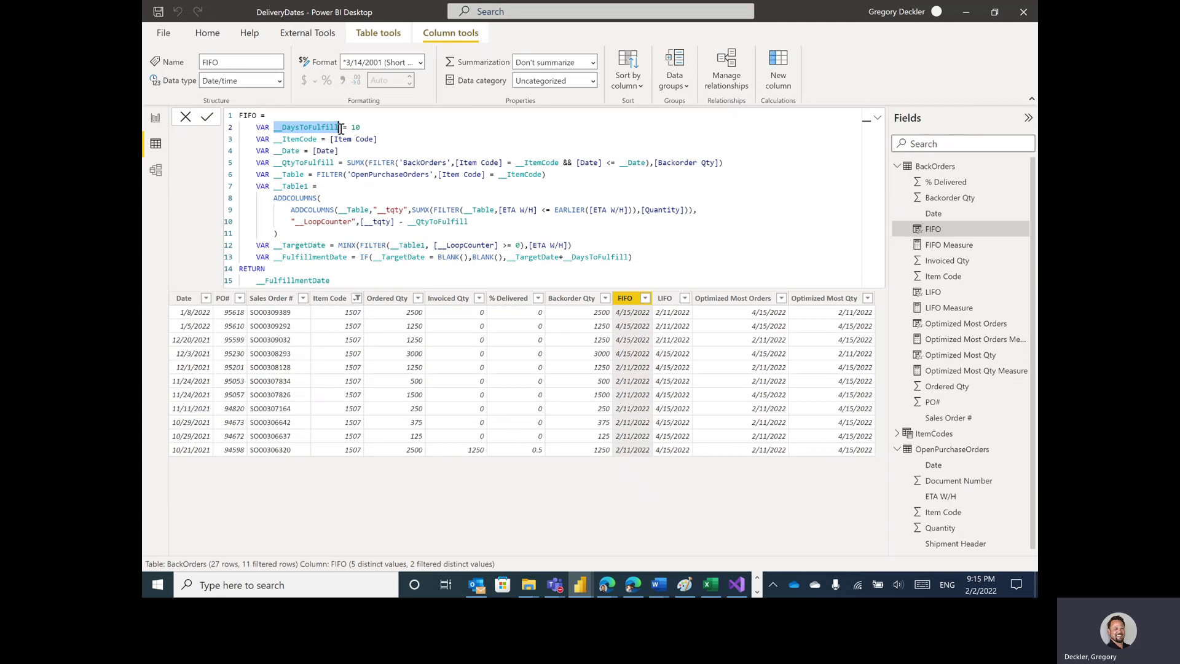
click(354, 128)
drag(352, 128, 361, 128)
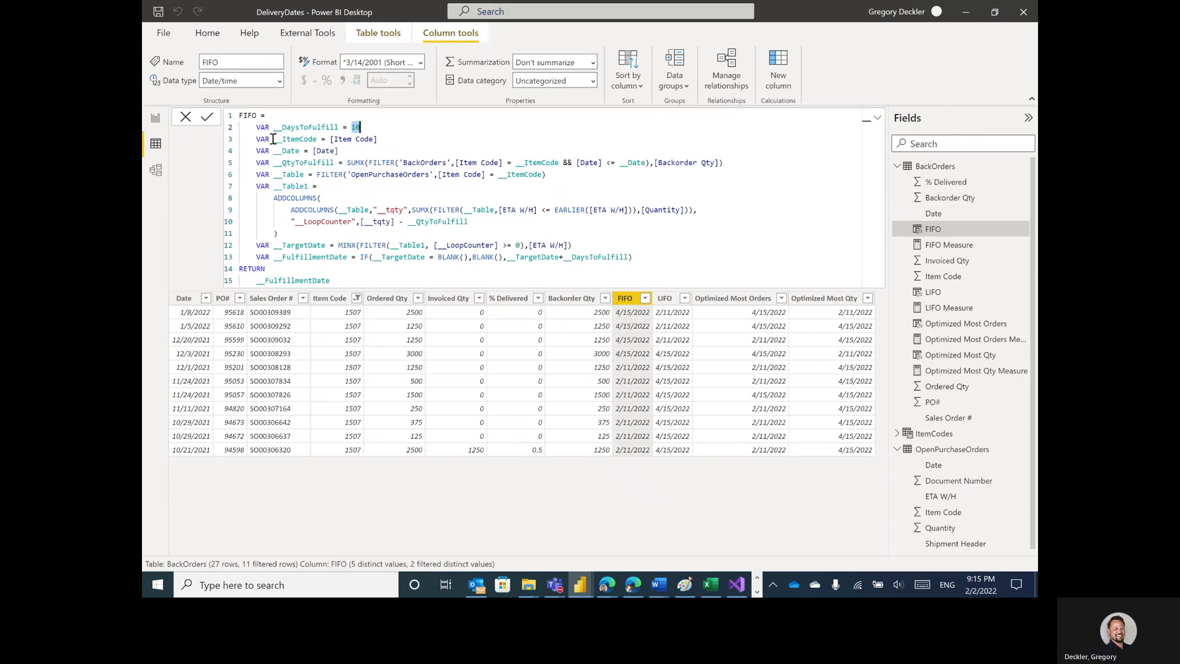
drag(278, 140, 316, 140)
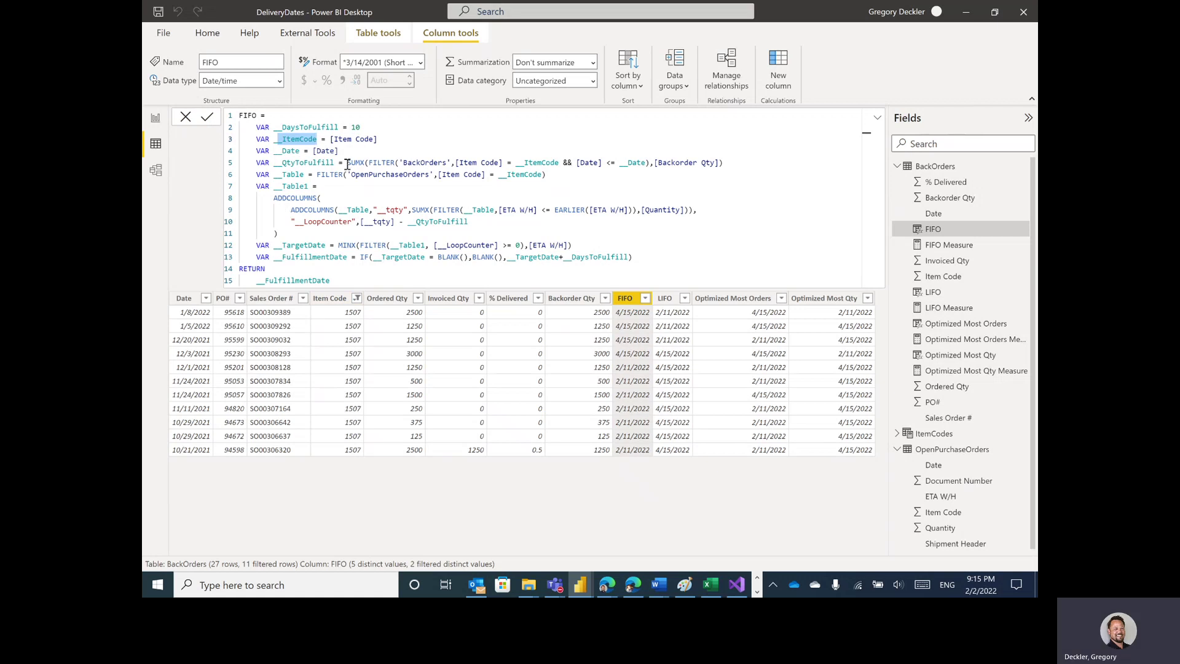
click(274, 164)
drag(274, 164, 336, 164)
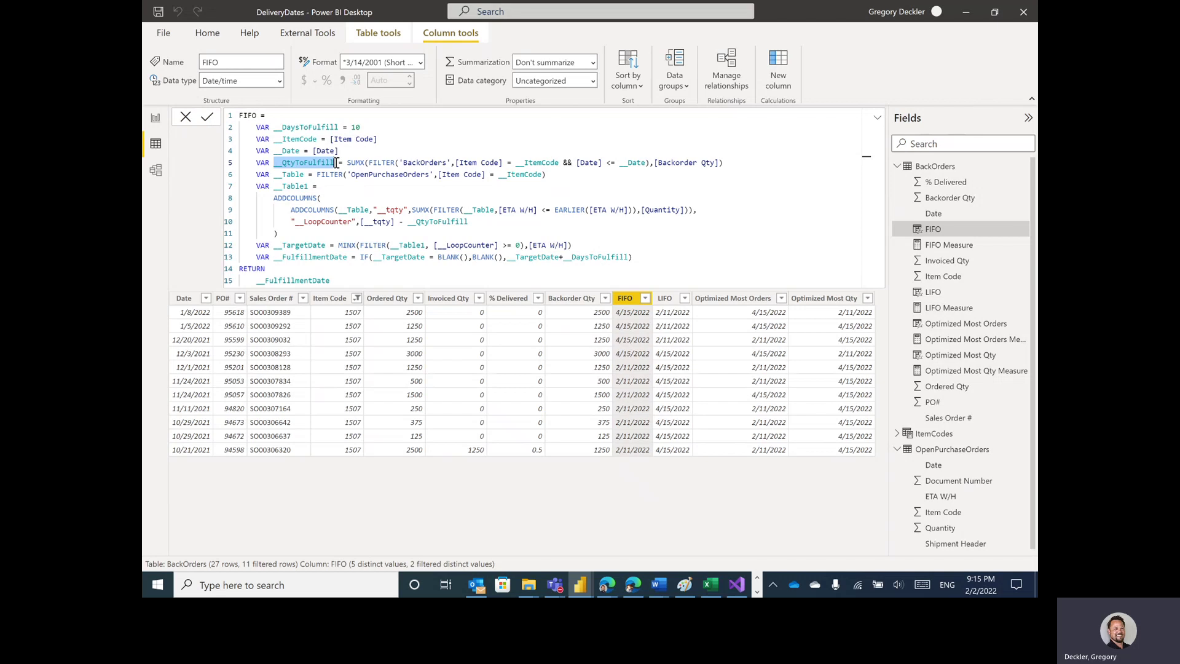
click(348, 163)
drag(348, 163, 651, 164)
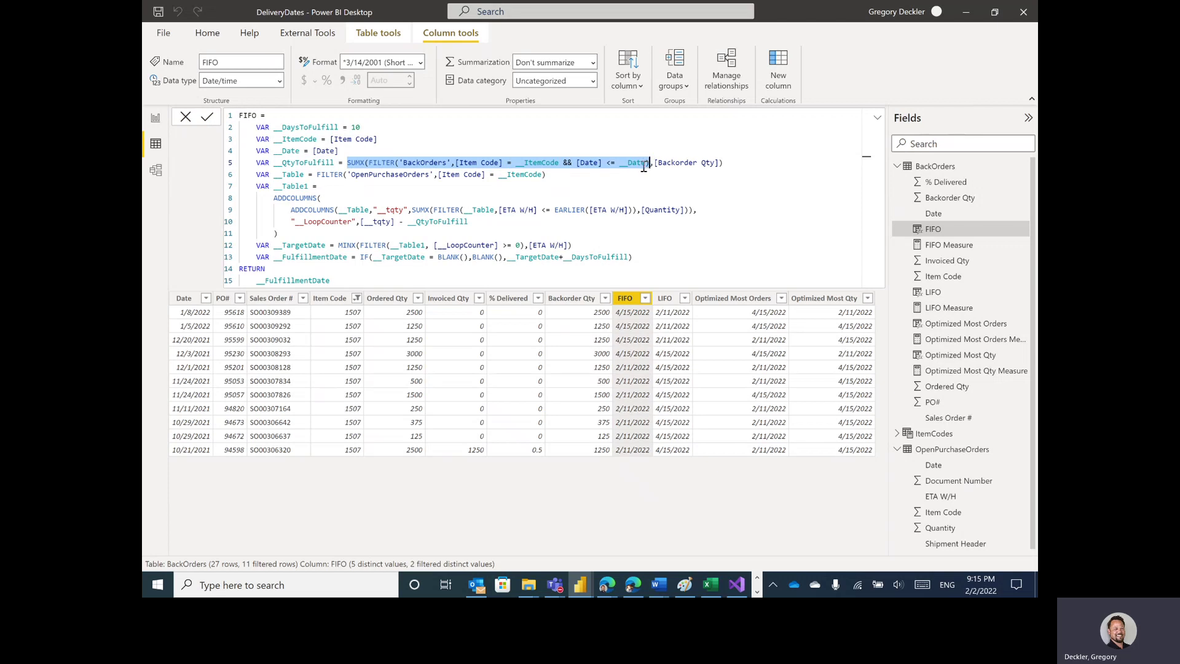
drag(654, 163, 709, 167)
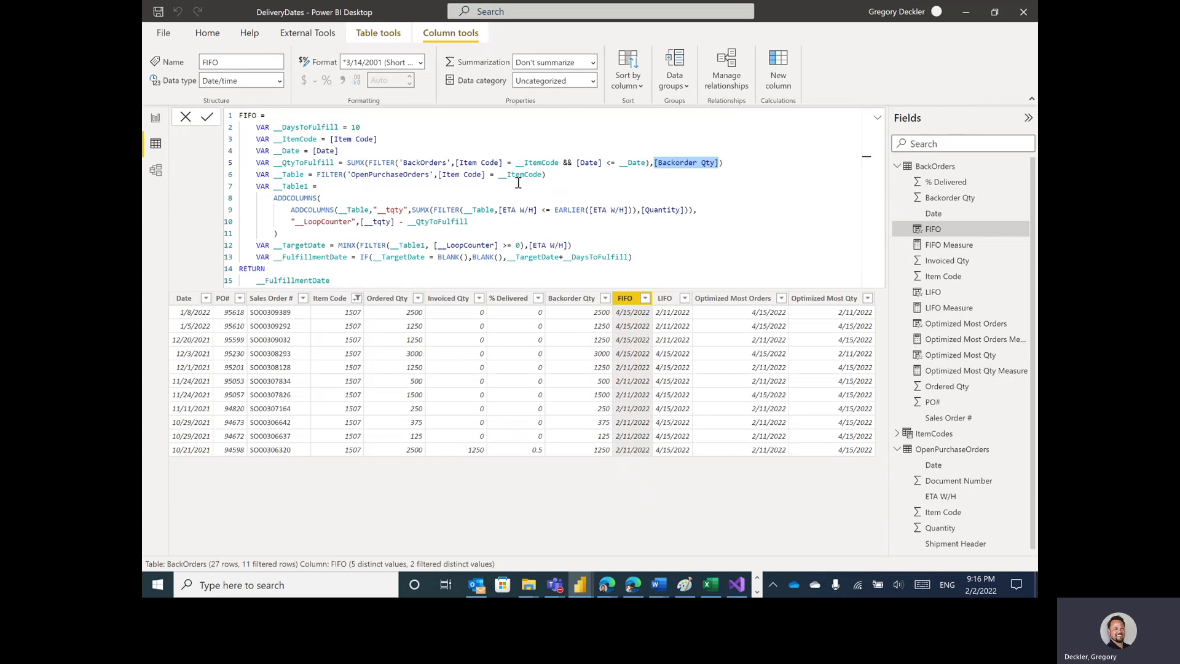
click(274, 175)
drag(274, 175, 305, 175)
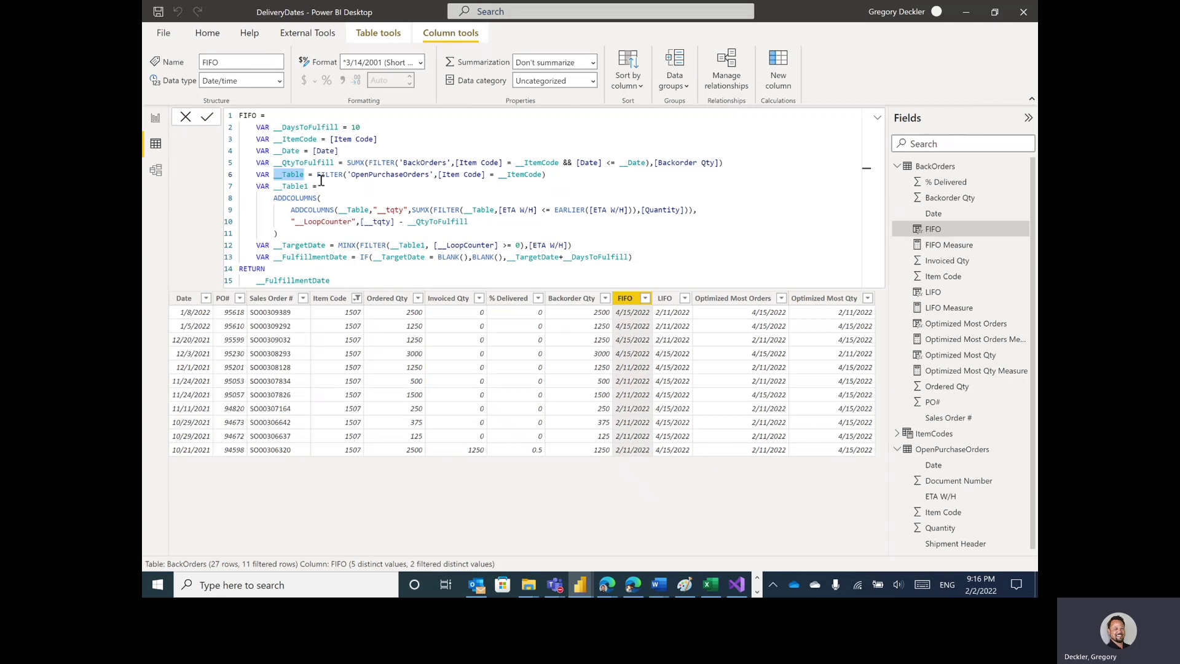
click(274, 176)
double_click(277, 176)
drag(318, 176, 547, 175)
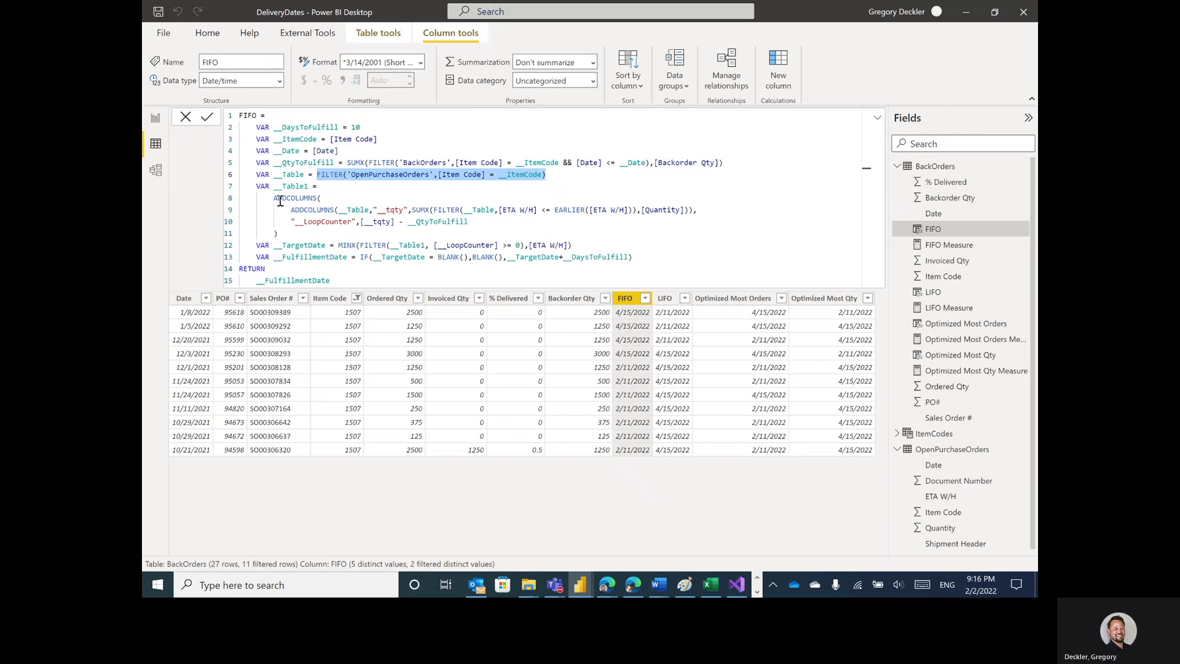
drag(274, 199, 317, 198)
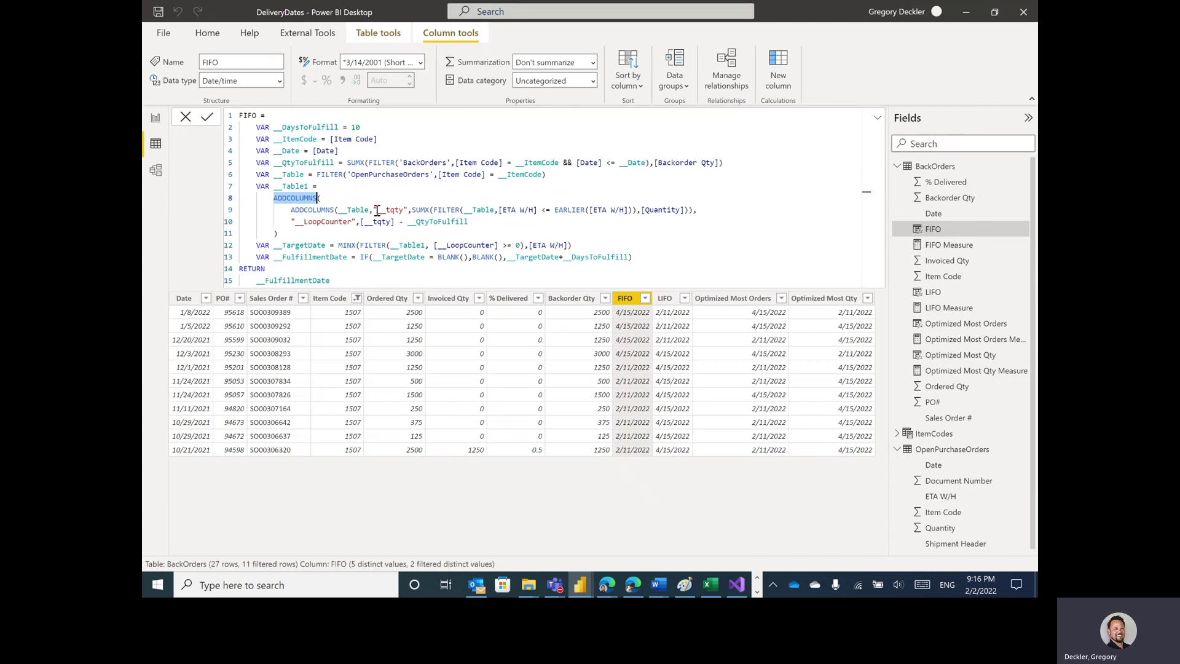
drag(292, 211, 334, 211)
double_click(344, 210)
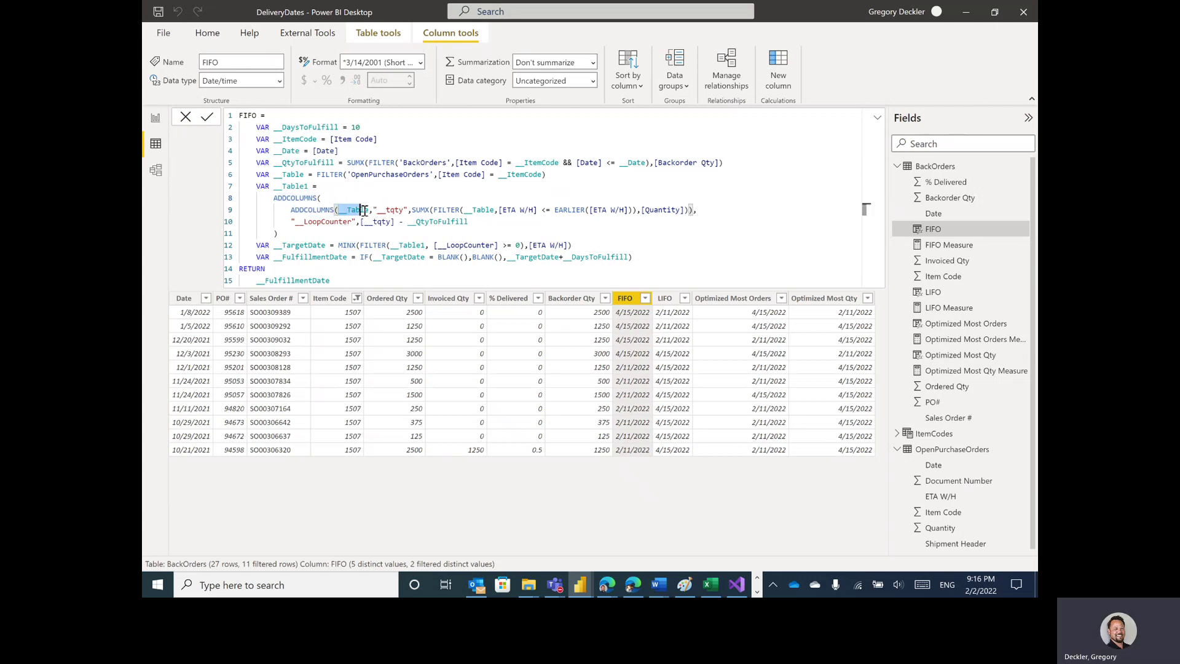
drag(411, 211, 695, 211)
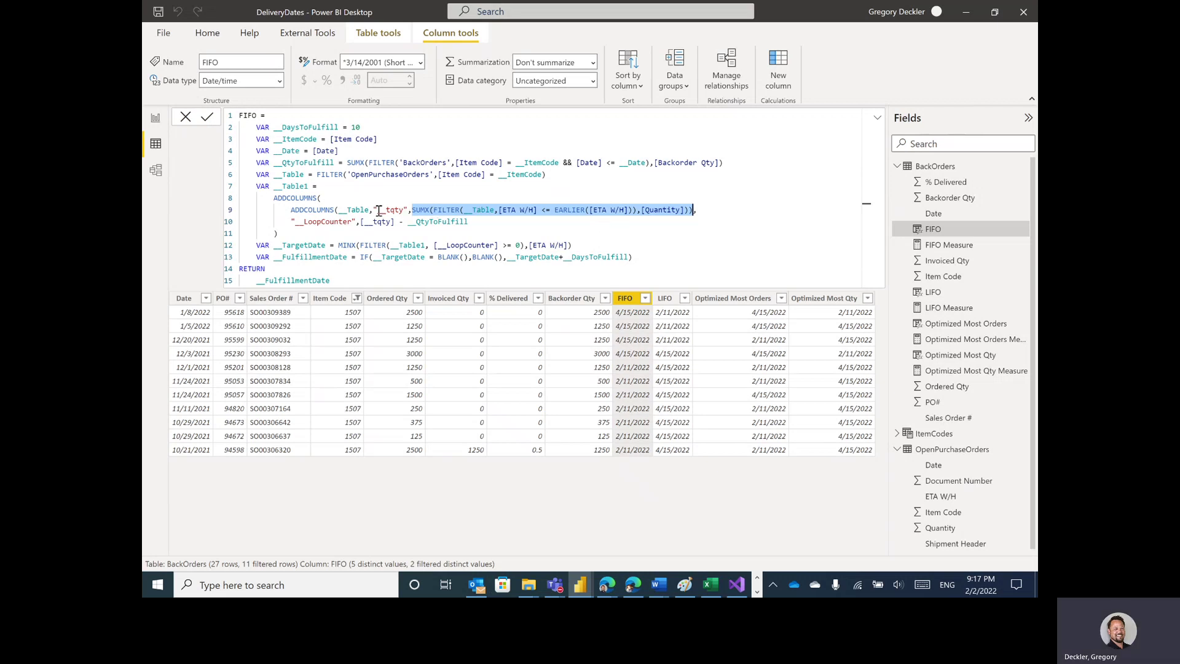
drag(290, 210, 416, 210)
mouse_move(494, 210)
mouse_down()
mouse_move(463, 209)
mouse_move(491, 209)
mouse_up()
click(445, 210)
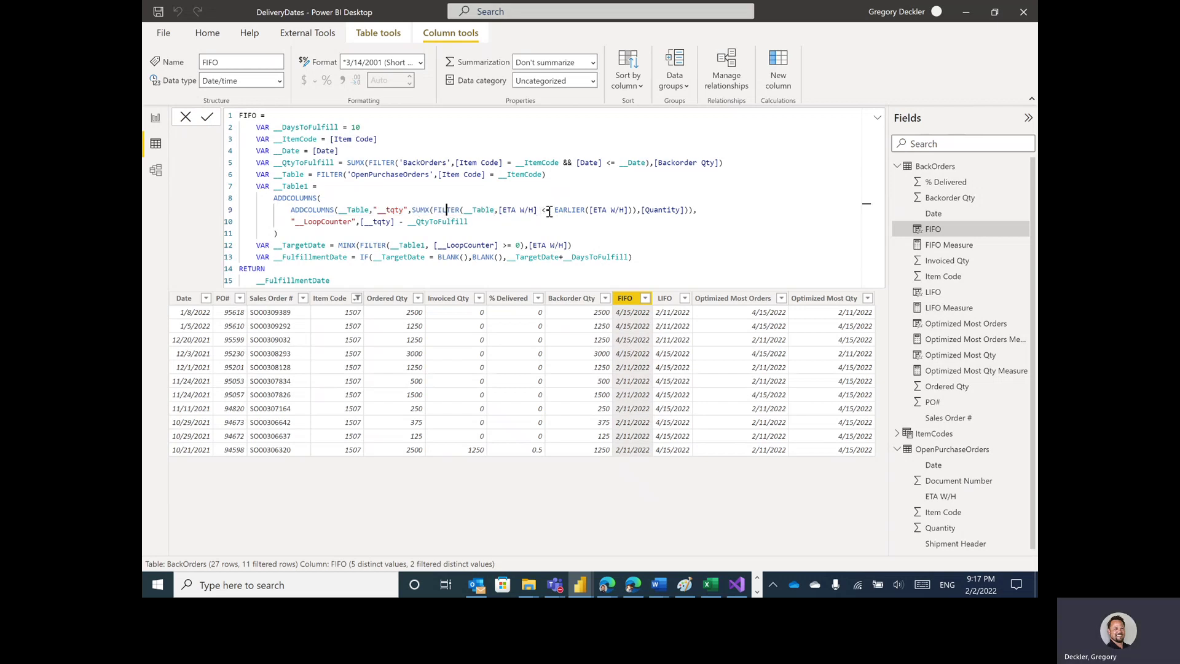
drag(554, 209, 634, 210)
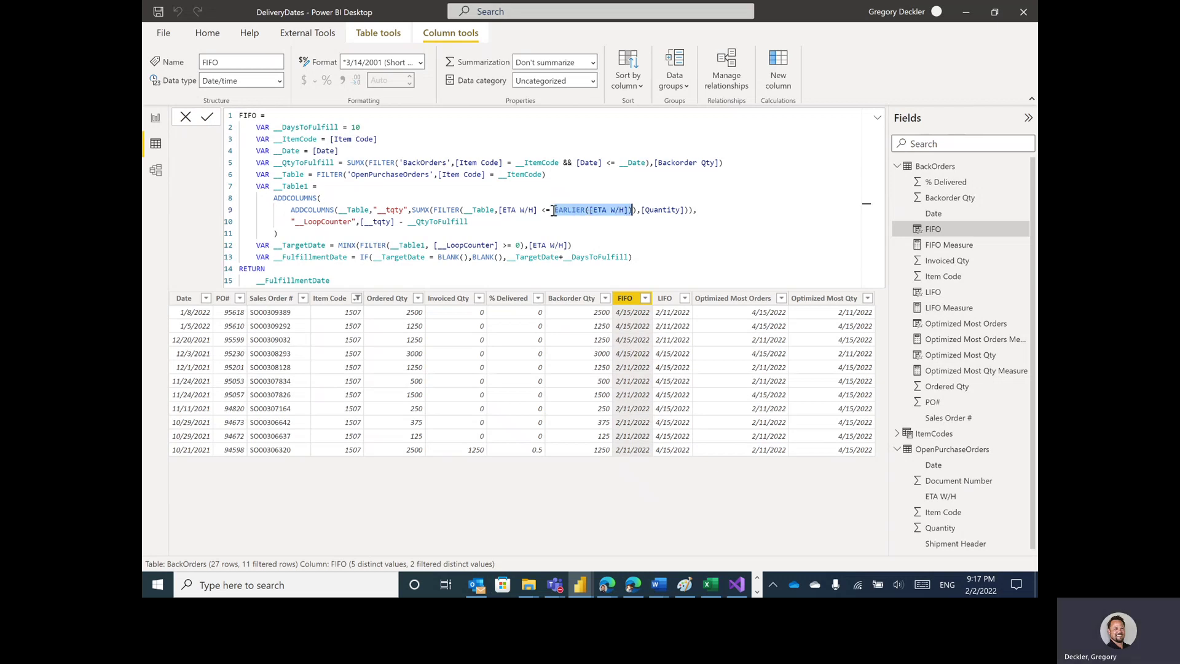
drag(498, 210, 538, 209)
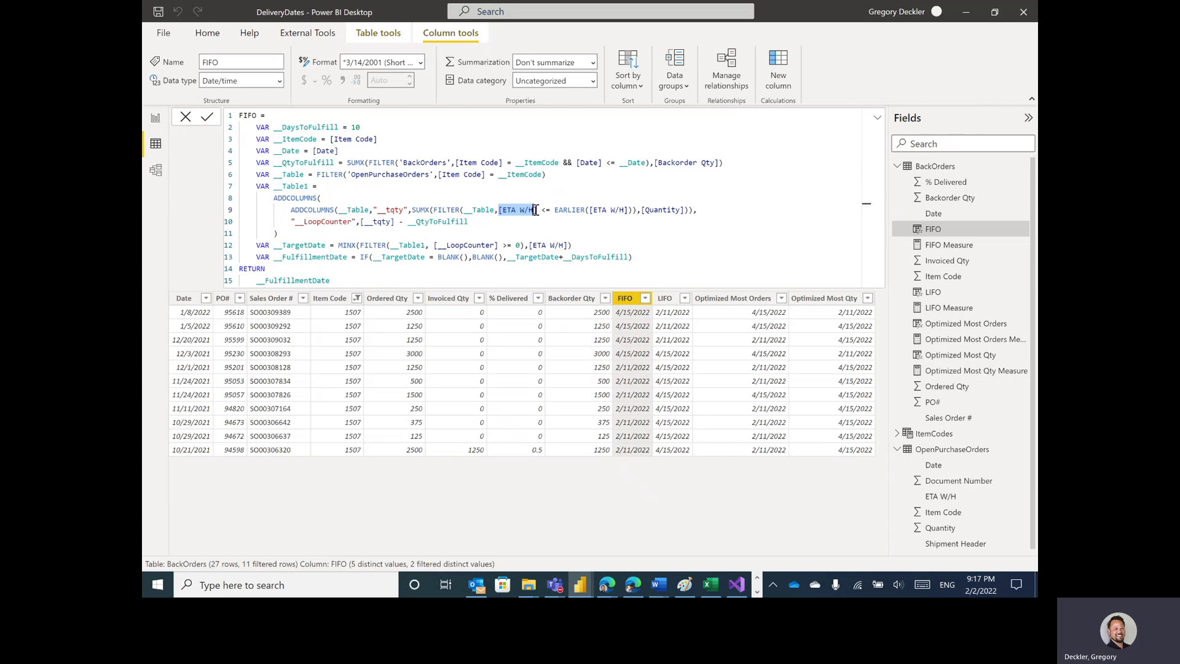